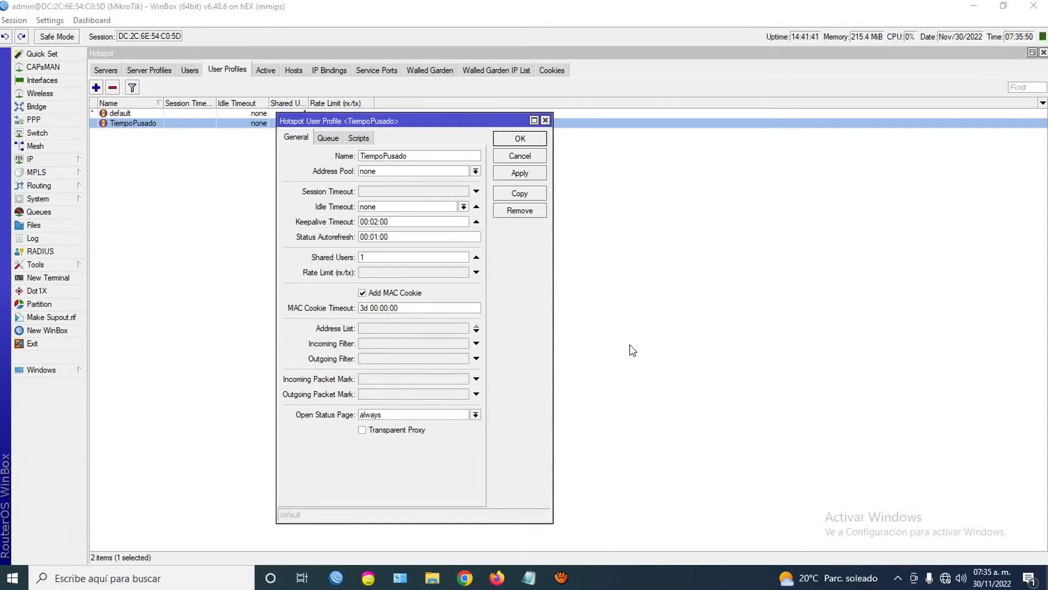
Show the On Login and On Logout scripts of the TiempoPusado user profile
left_click(358, 138)
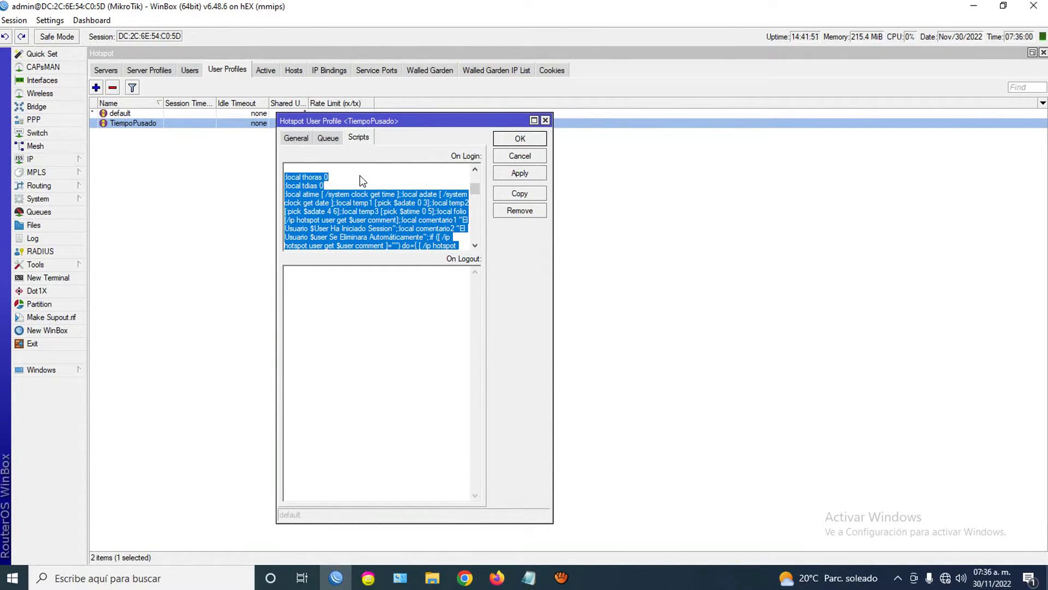
Keep the On Login script's thoras value at 0
left_click(360, 175)
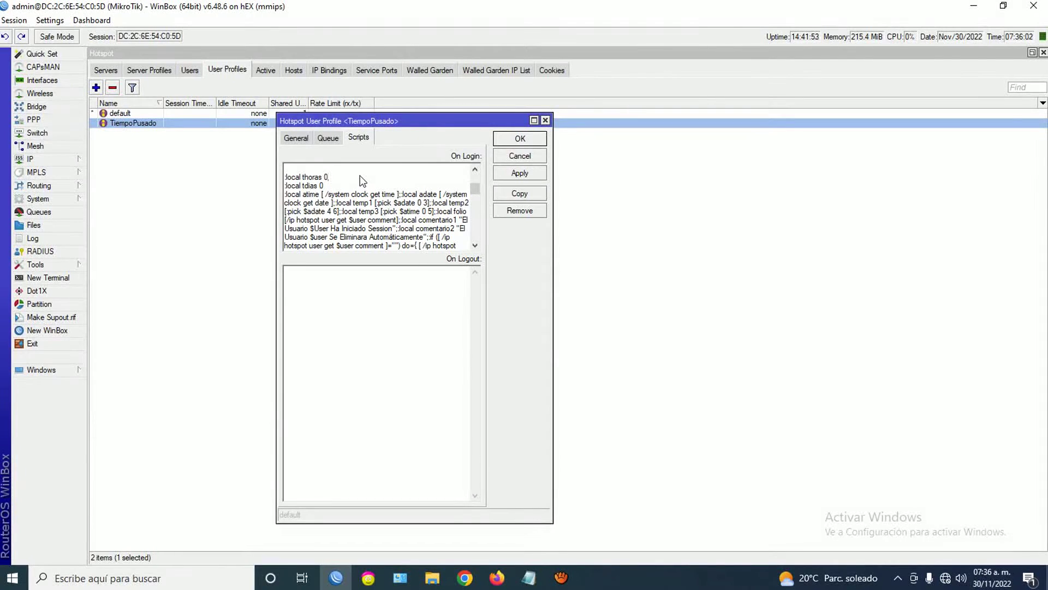
double_click(325, 177)
type("6")
key("BackSpace")
type("10")
key("BackSpace")
key("BackSpace")
type("0")
Change the login script's tdias value to 3 and save the TiempoPusado profile
double_click(321, 186)
key("BackSpace")
type("1")
key("BackSpace")
type("2")
key("BackSpace")
type("3")
left_click(519, 139)
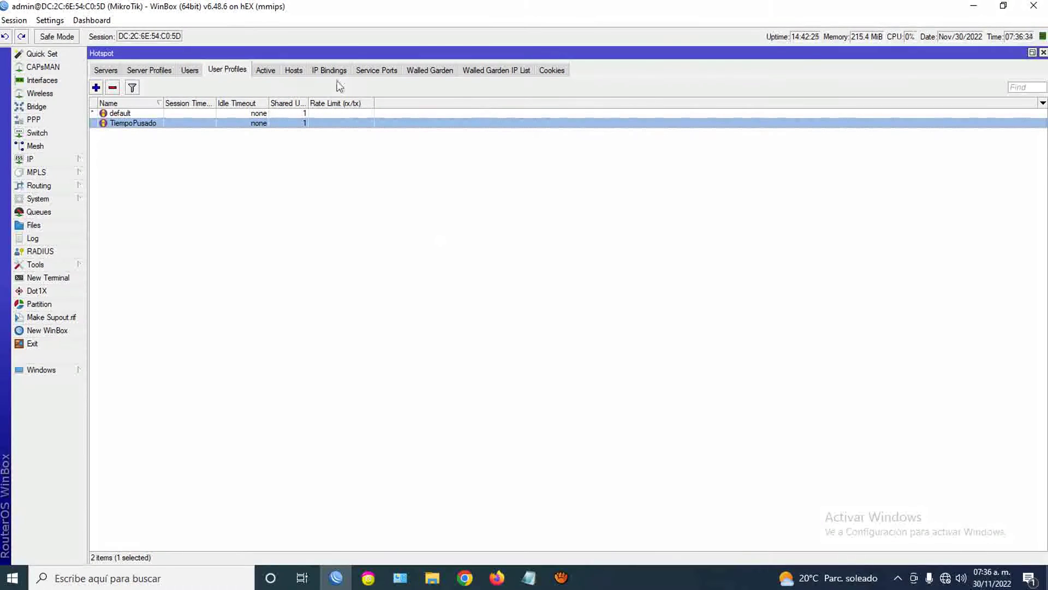
Add a new hotspot user named 123 on the TiempoPusado profile
left_click(191, 72)
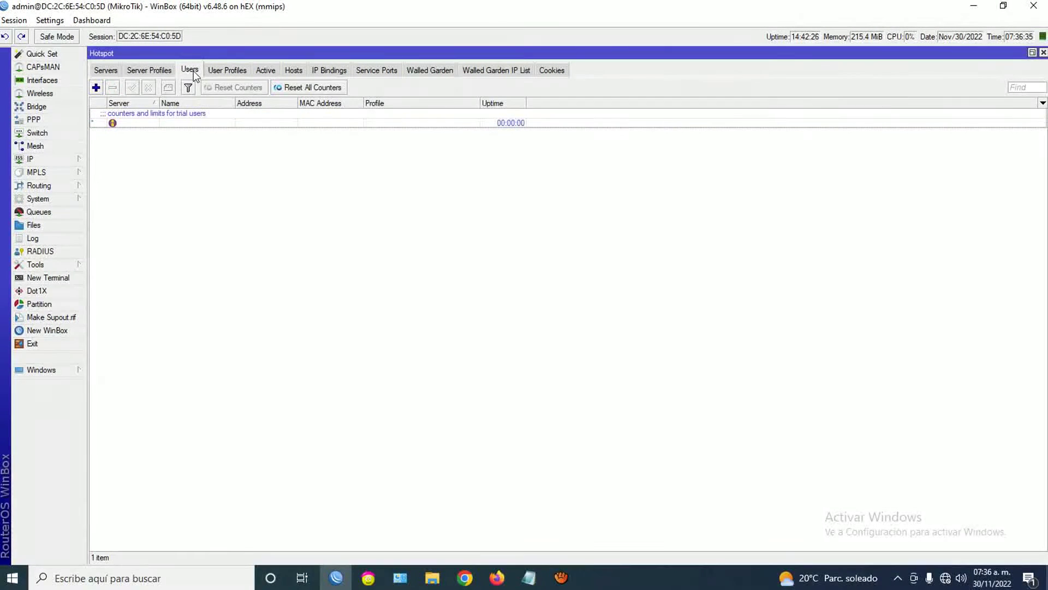
left_click(96, 87)
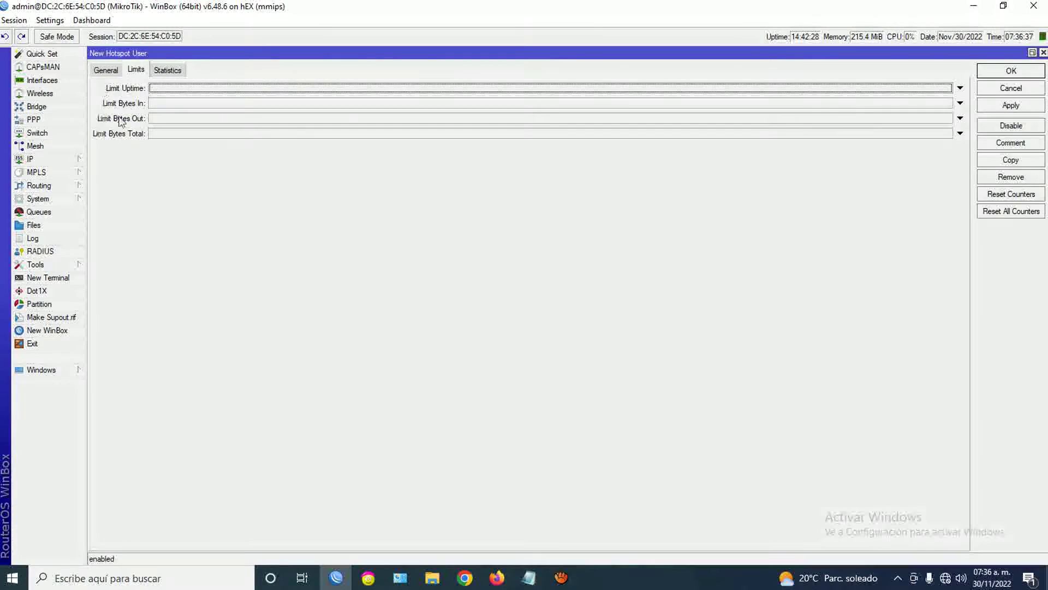
left_click(107, 71)
key("Tab")
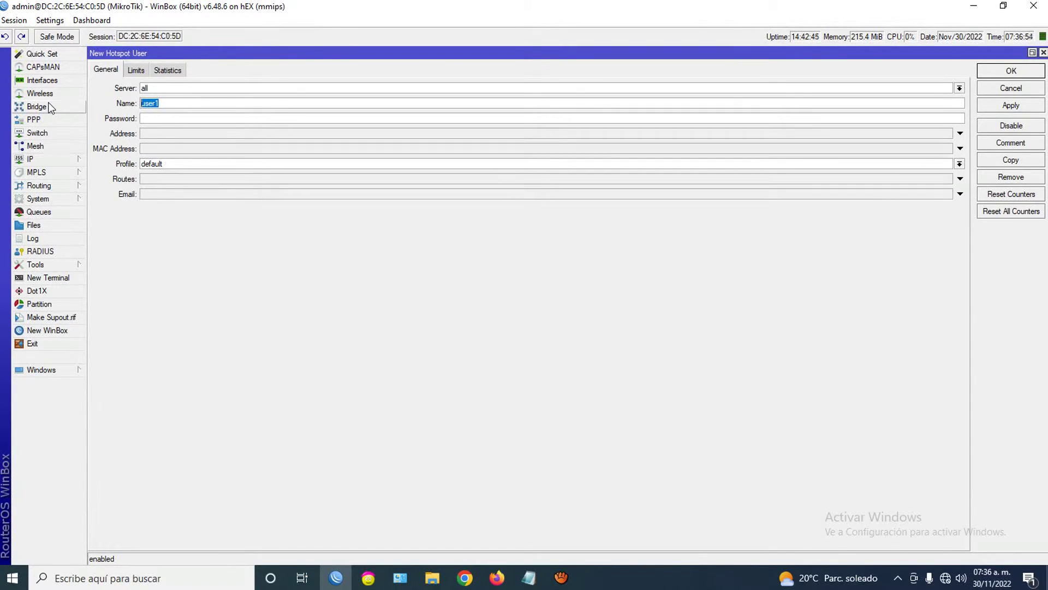
type("123")
left_click(151, 168)
left_click(150, 173)
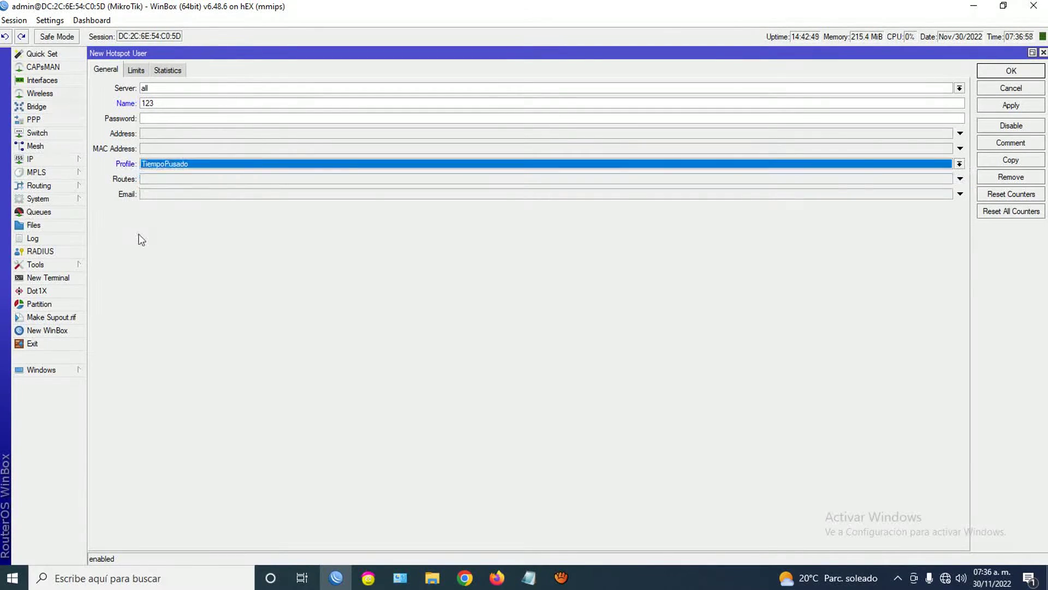
Give user 123 a Limit Uptime of 01:00:00 and save the user
left_click(138, 70)
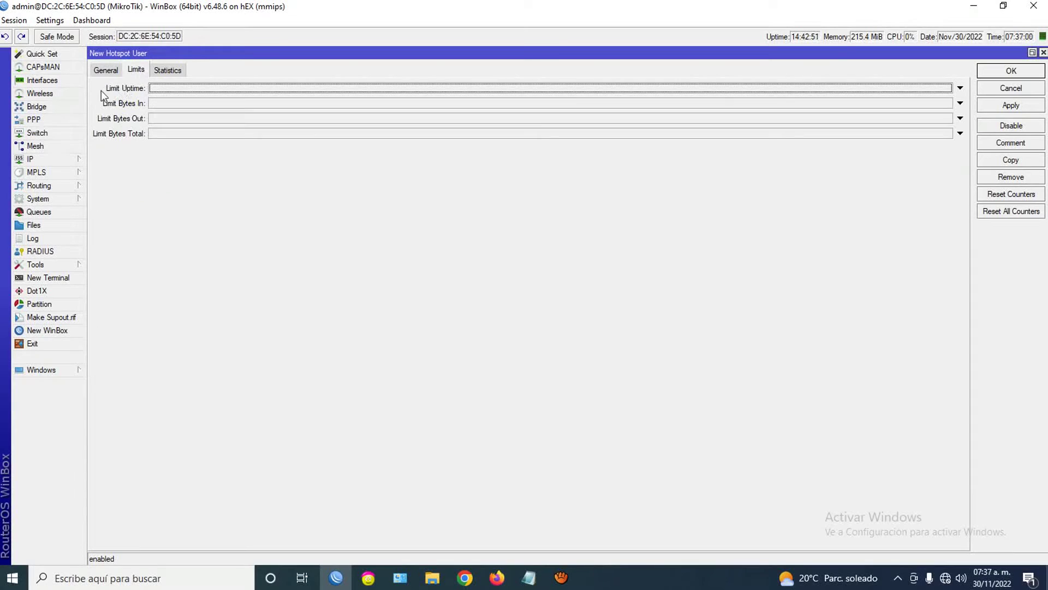
left_click(184, 89)
left_click(155, 89)
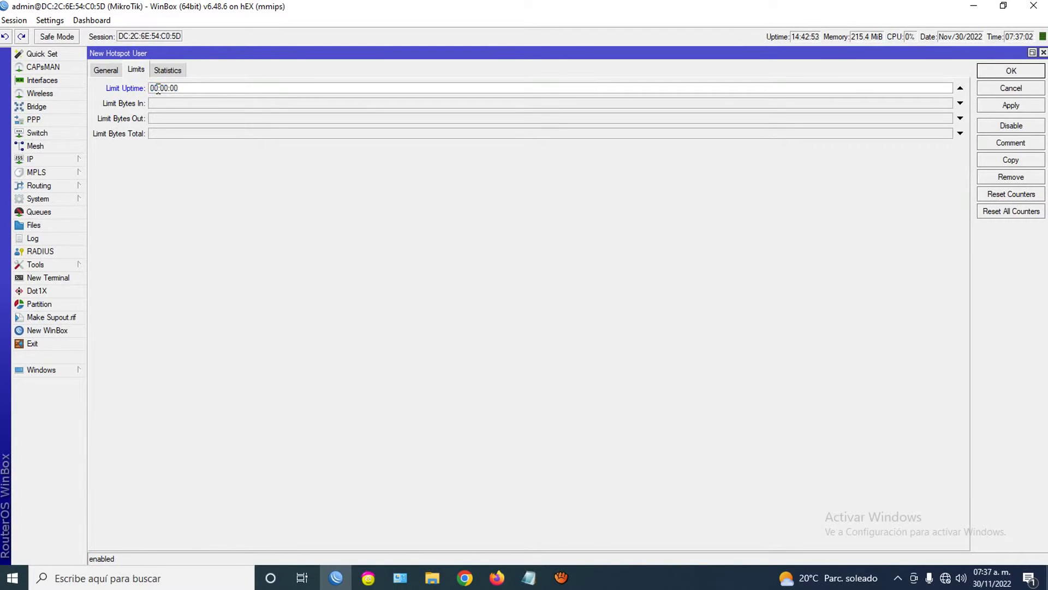
type("1")
left_click(991, 72)
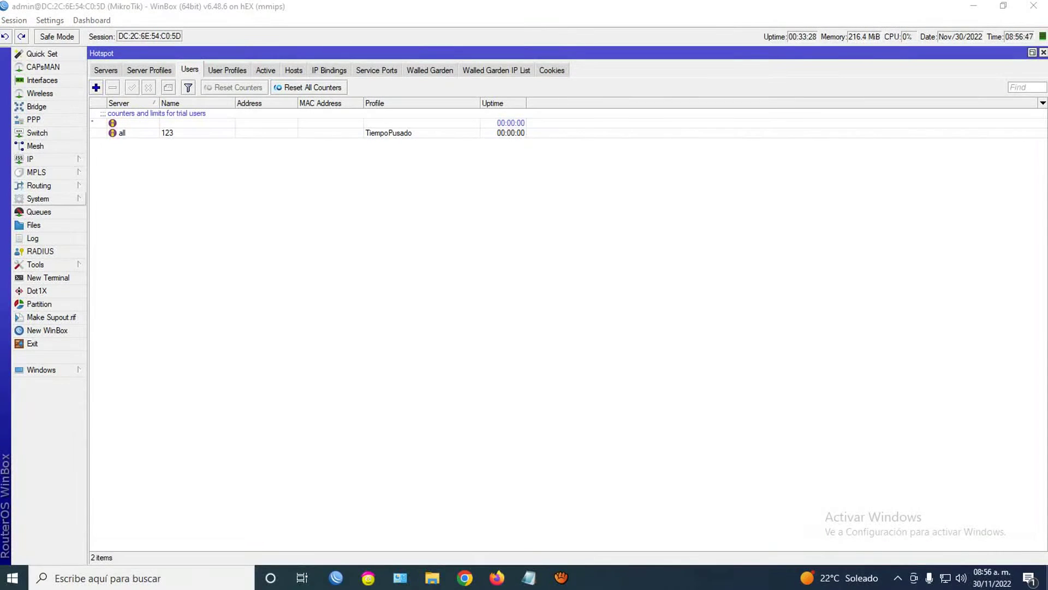
Open the System Scheduler list, then go to the browser's hotspot Username field
left_click(38, 199)
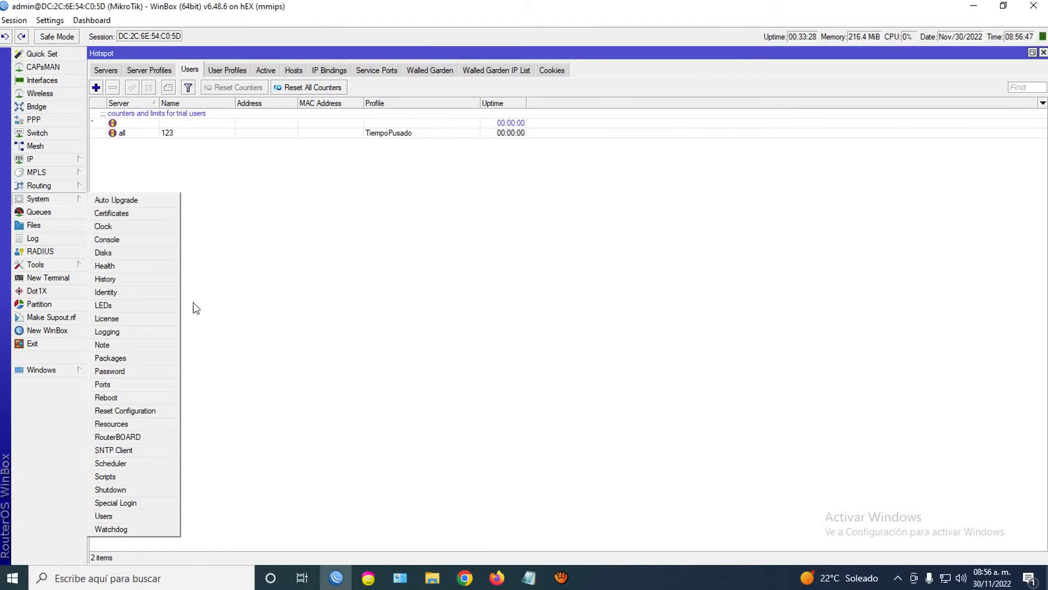
left_click(127, 465)
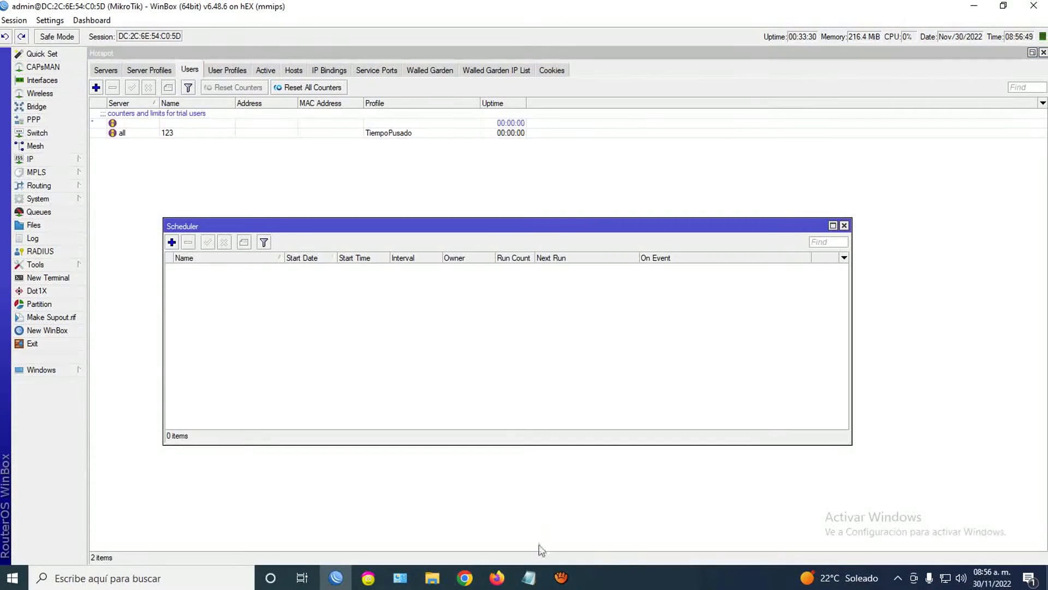
left_click(476, 576)
left_click(470, 254)
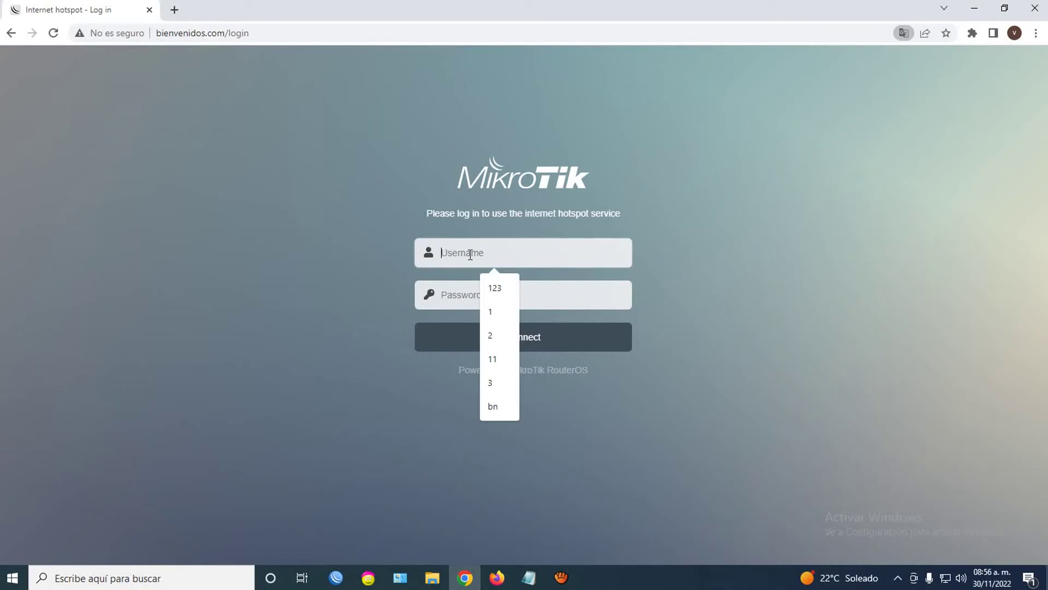
Log in to the hotspot as user 123, then return to WinBox's scheduler
type("123")
key("Return")
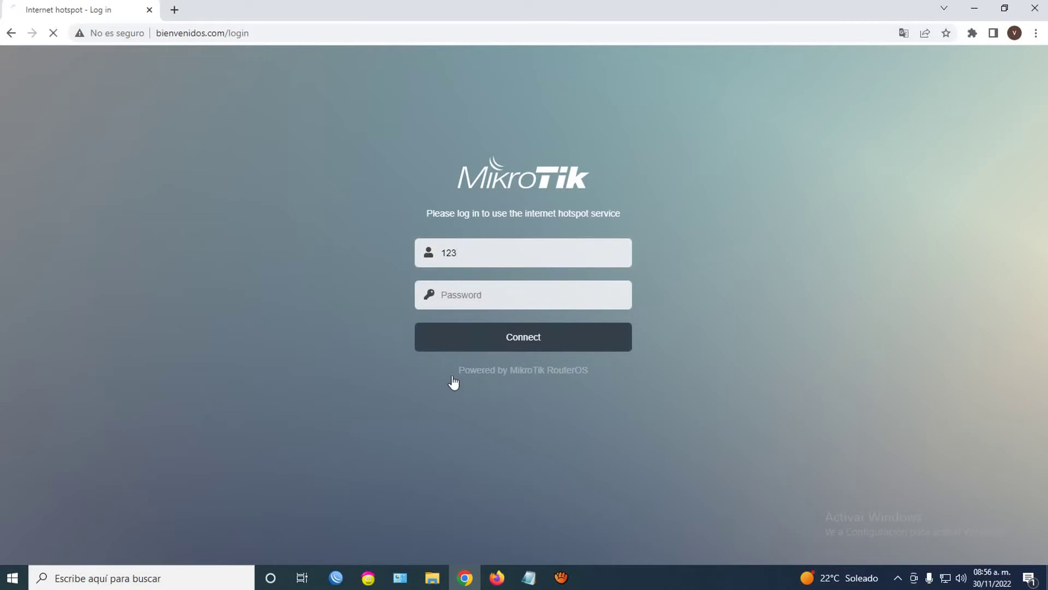
left_click(334, 584)
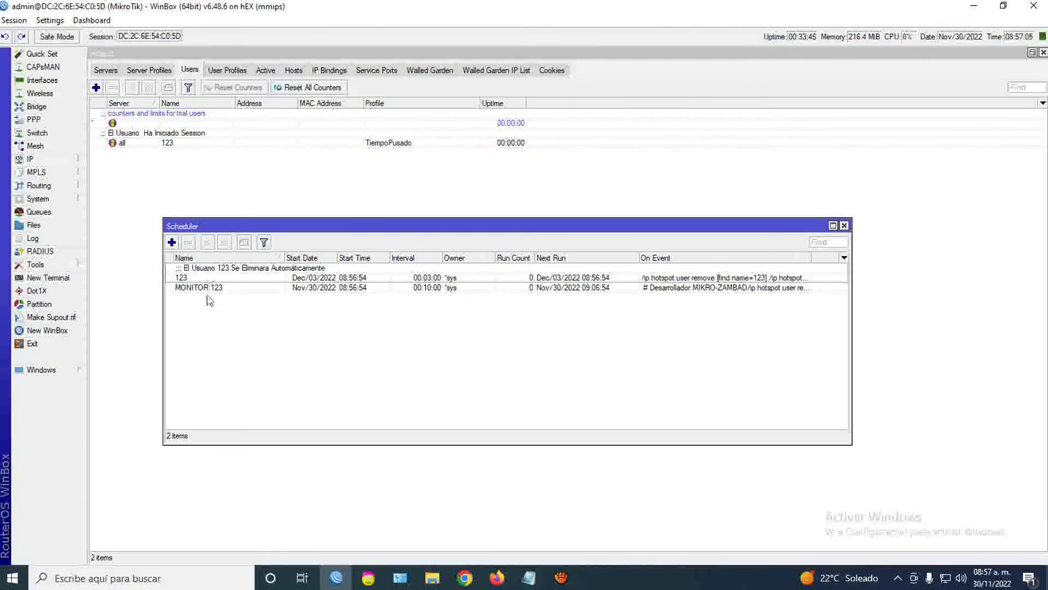
left_click(208, 273)
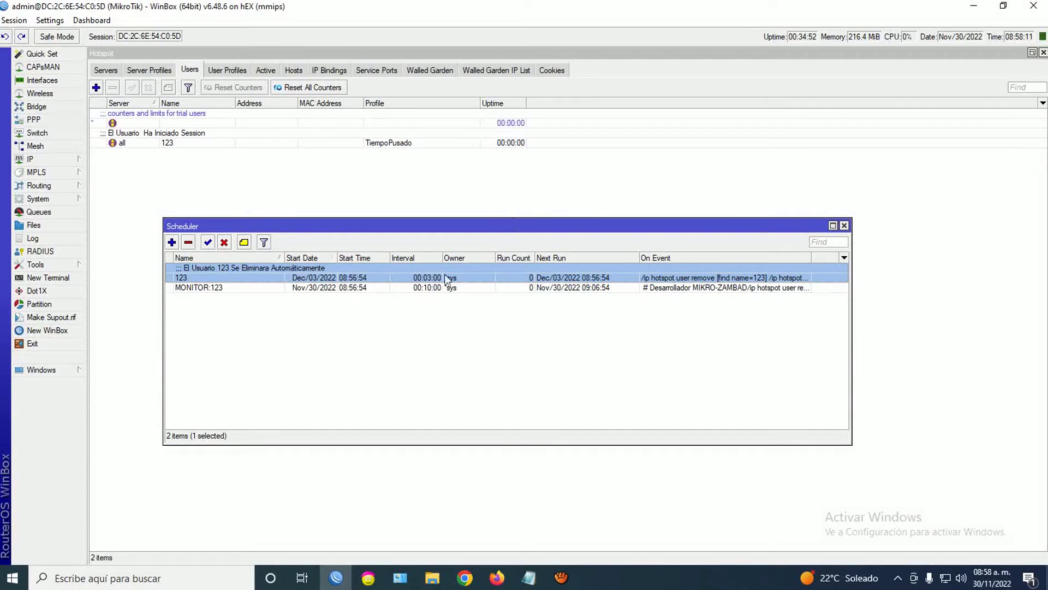
left_click(274, 286)
left_click(268, 279)
left_click(254, 290)
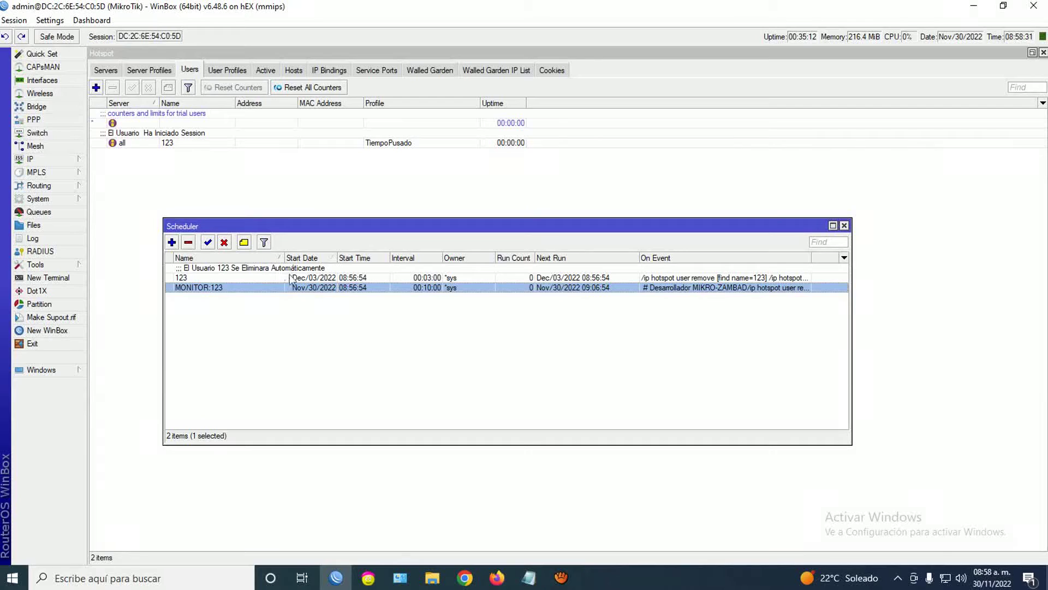
left_click(311, 297)
left_click(307, 288)
left_click(309, 278)
left_click(311, 288)
left_click(321, 274)
left_click(316, 285)
left_click(316, 280)
left_click(316, 285)
left_click(315, 281)
left_click(315, 287)
left_click(333, 277)
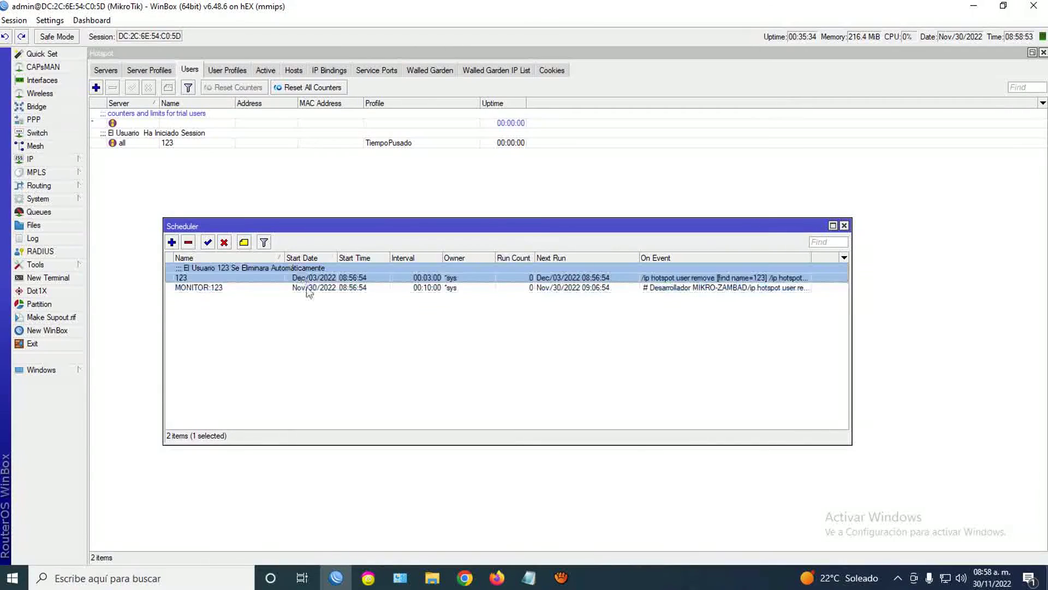
left_click(338, 302)
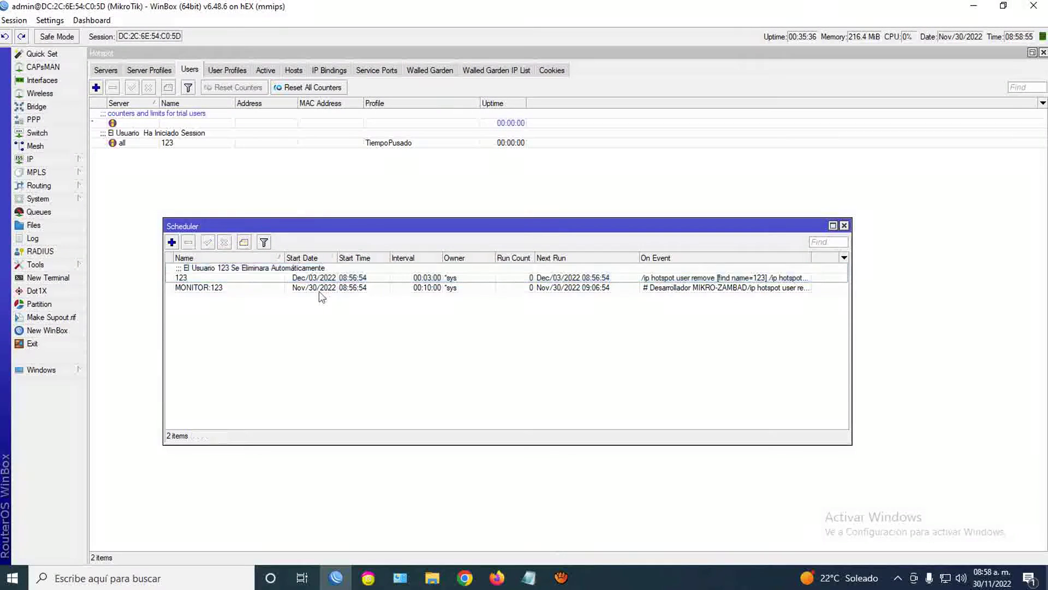
left_click(320, 288)
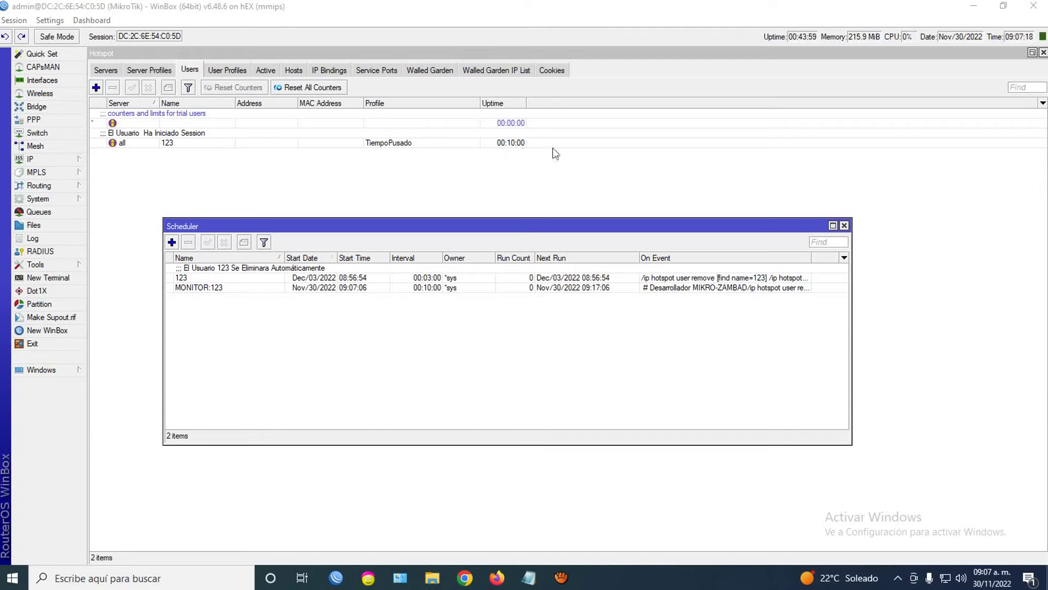
left_click(274, 67)
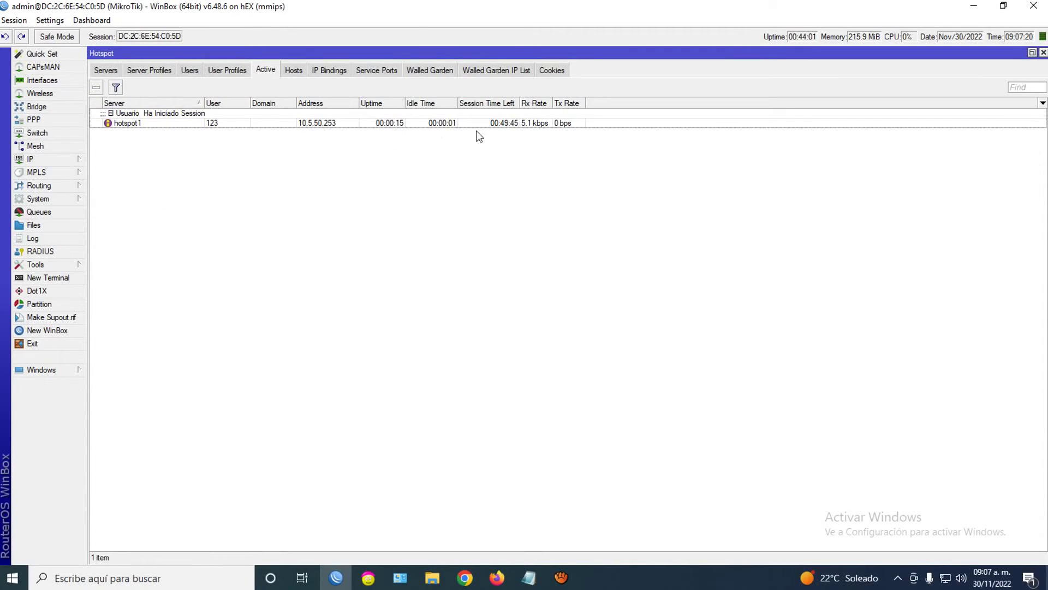
left_click(197, 69)
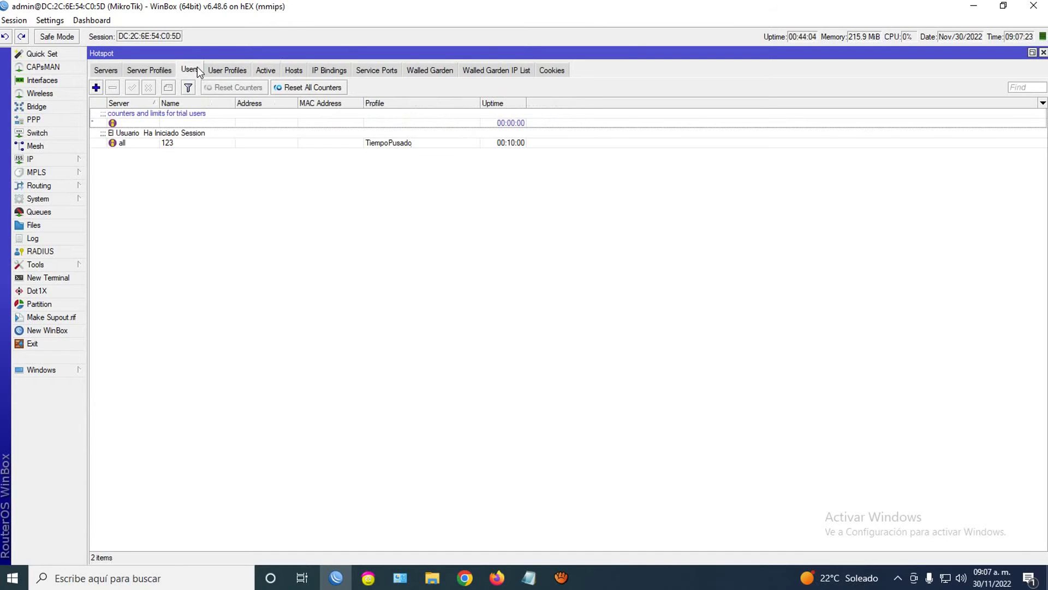
left_click(79, 199)
left_click(148, 462)
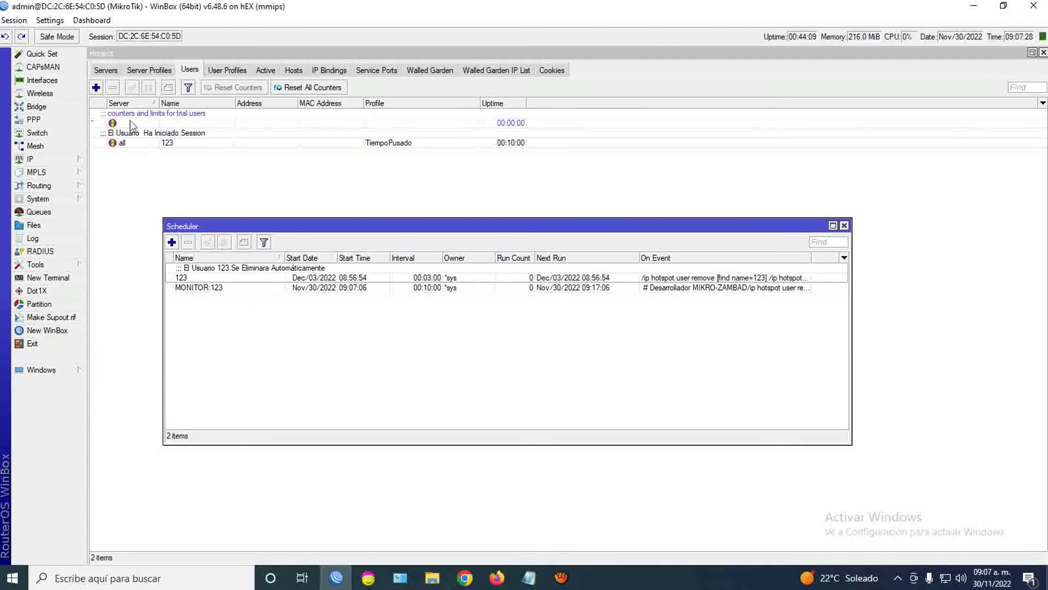
left_click(97, 87)
Fill in a new hotspot user's name and assign it the TiempoPusado profile
left_click(156, 89)
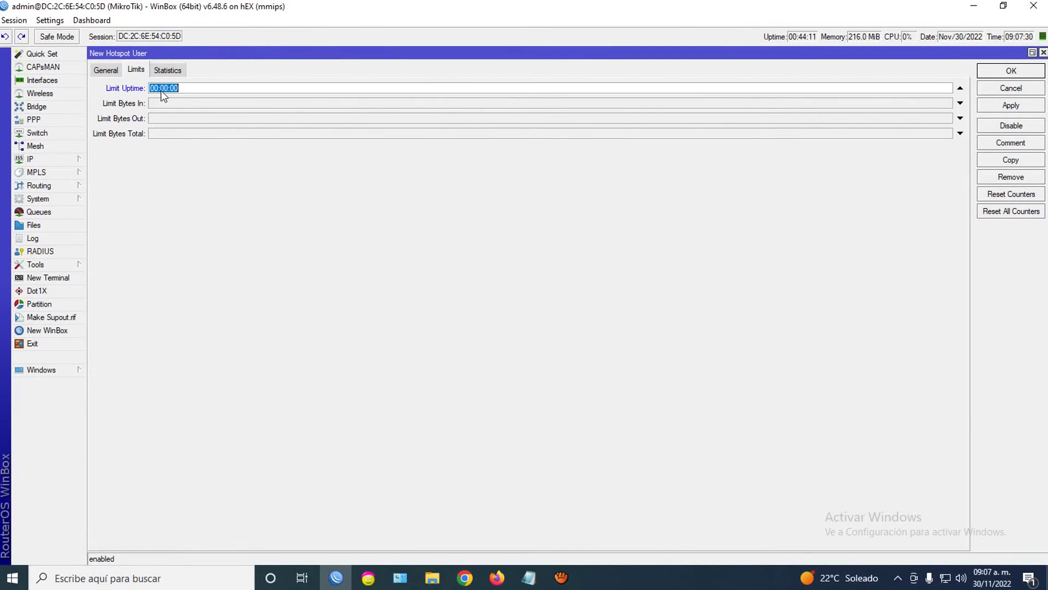
left_click(109, 70)
key("Tab")
key("BackSpace")
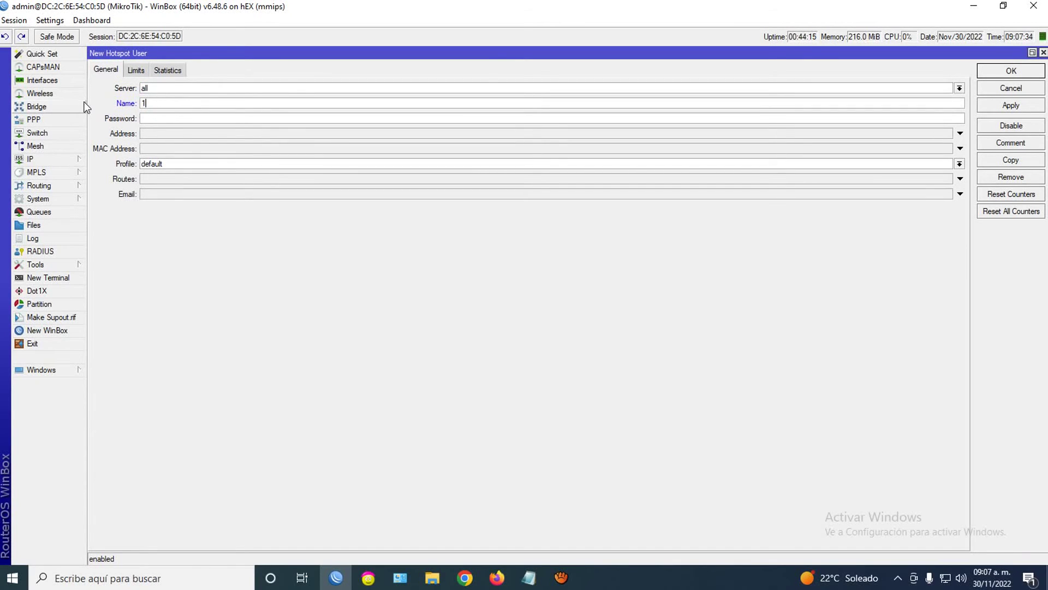
type("321")
left_click(161, 164)
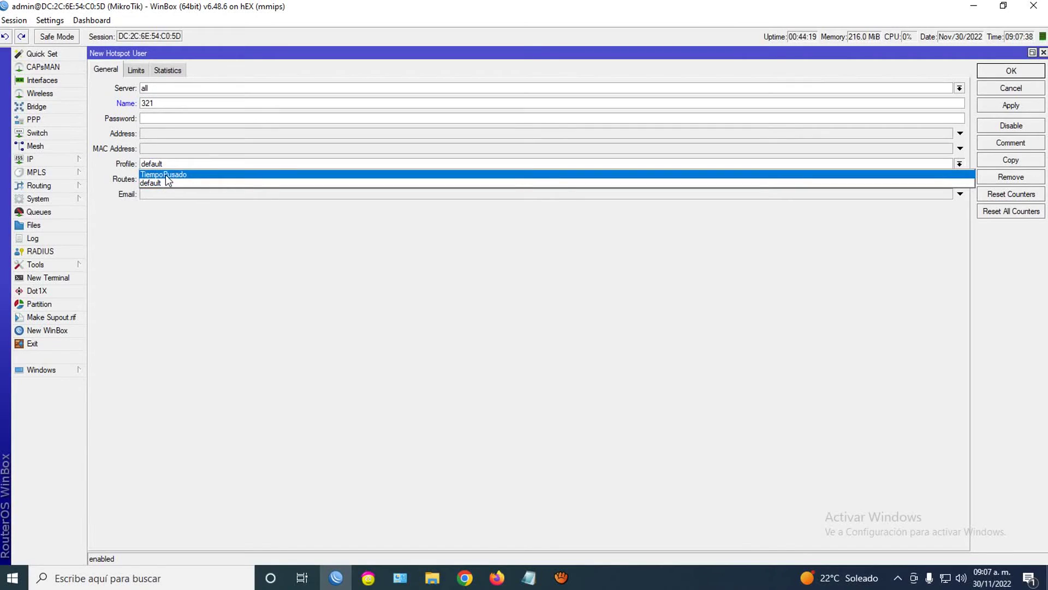
left_click(164, 174)
Correct the user name to 2222, then apply and save the user
left_click(121, 106)
type("1")
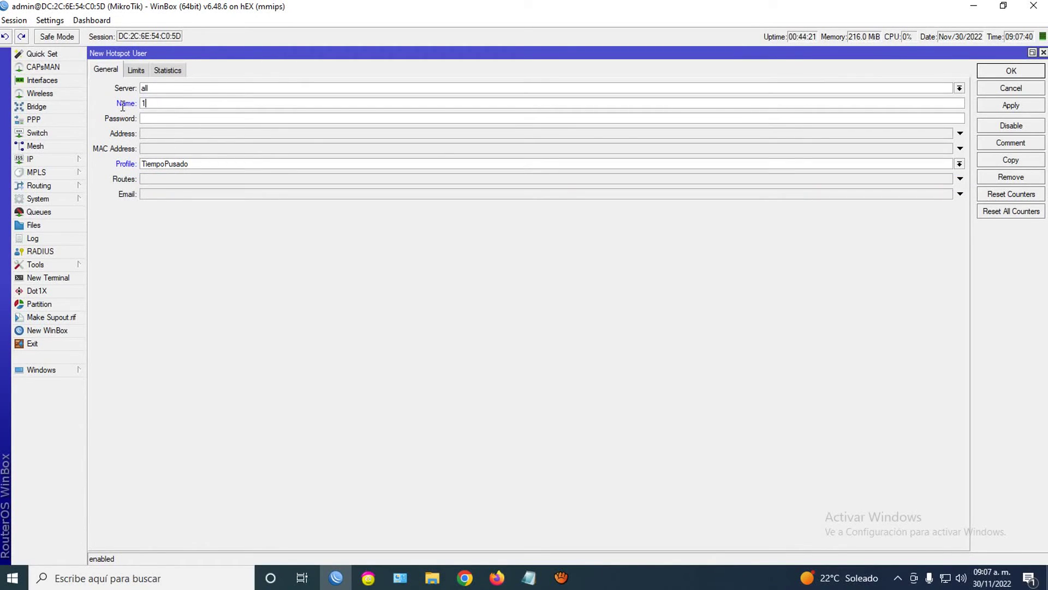
type("2222")
left_click(1011, 105)
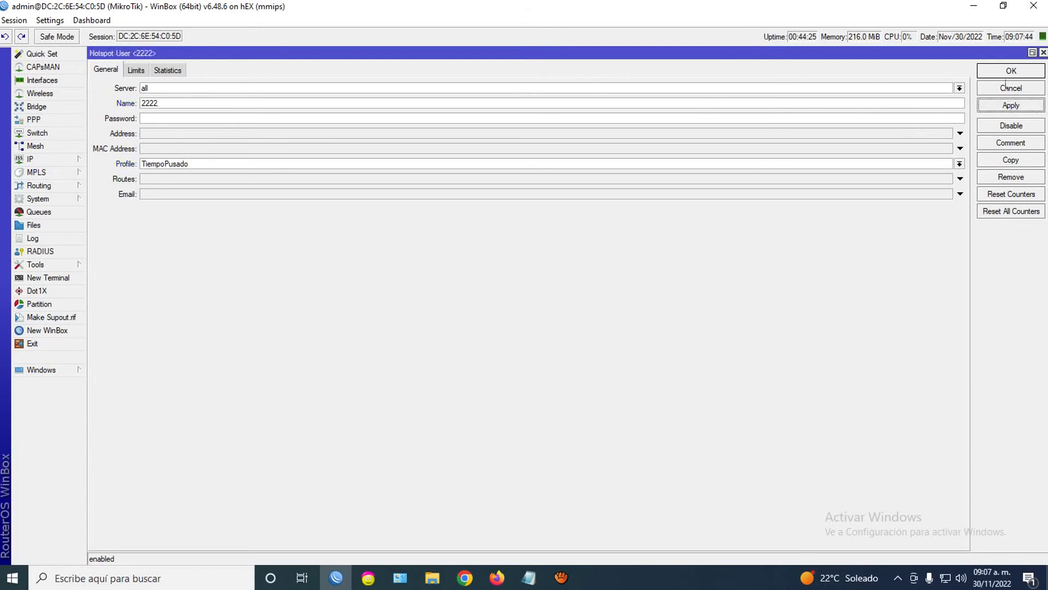
left_click(1010, 71)
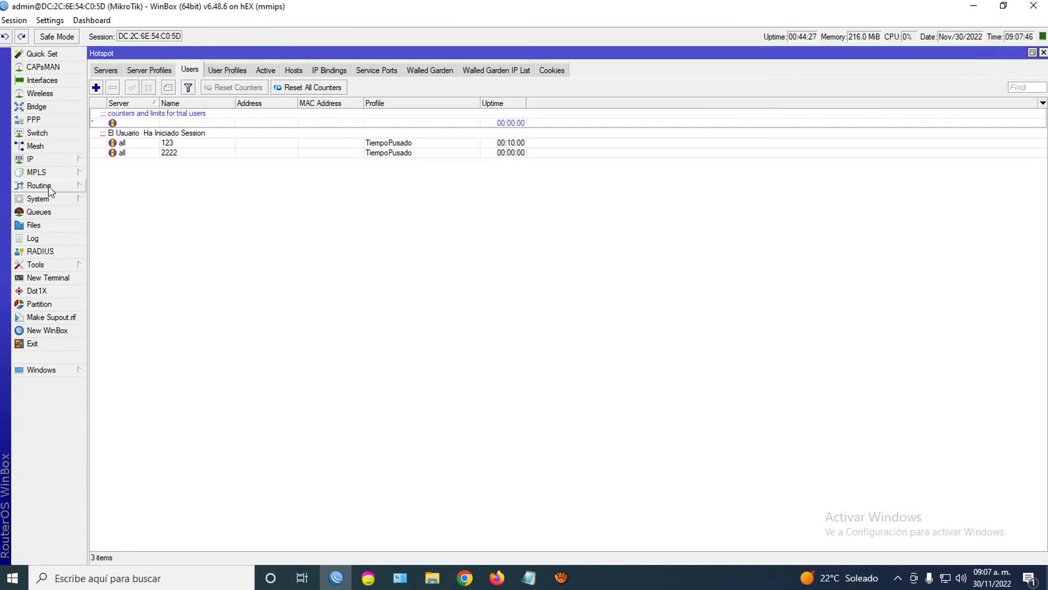
left_click(41, 199)
Show the scheduler and select the 2222 removal and MONITOR:2222 entries
left_click(153, 472)
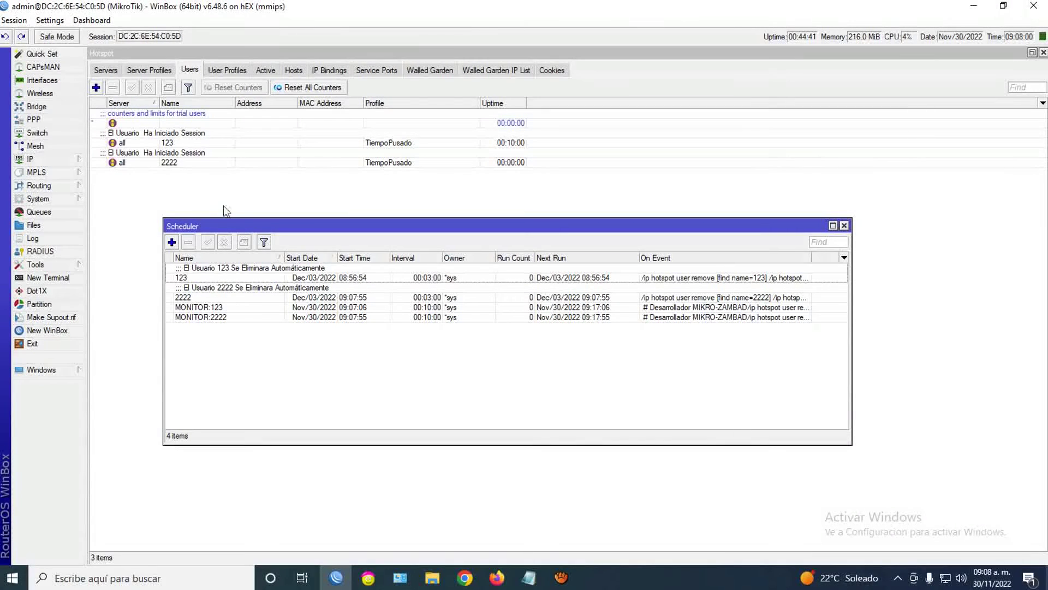
left_click(217, 293)
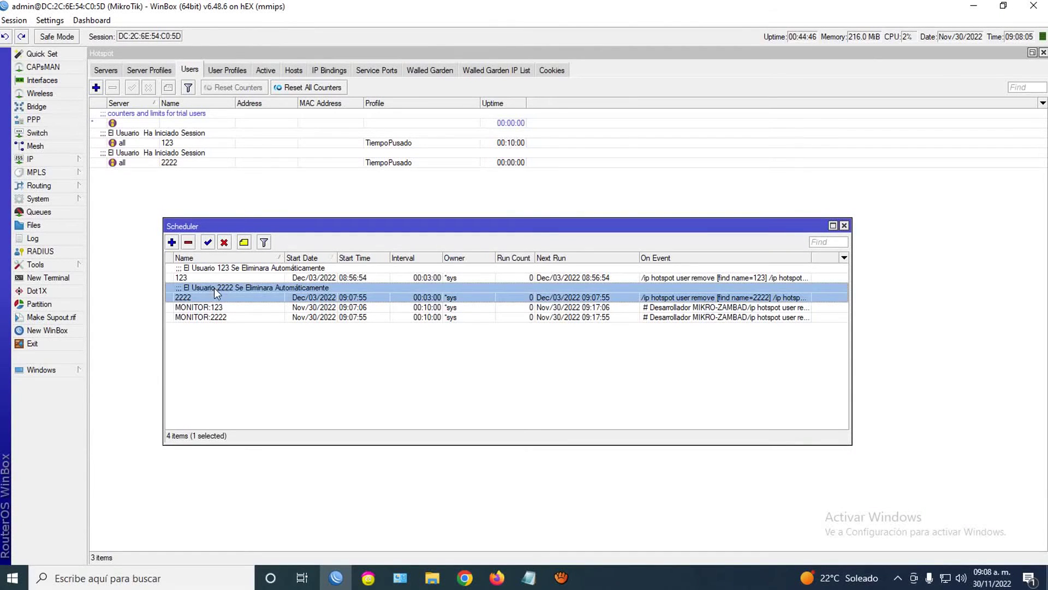
left_click(214, 317, "ctrl")
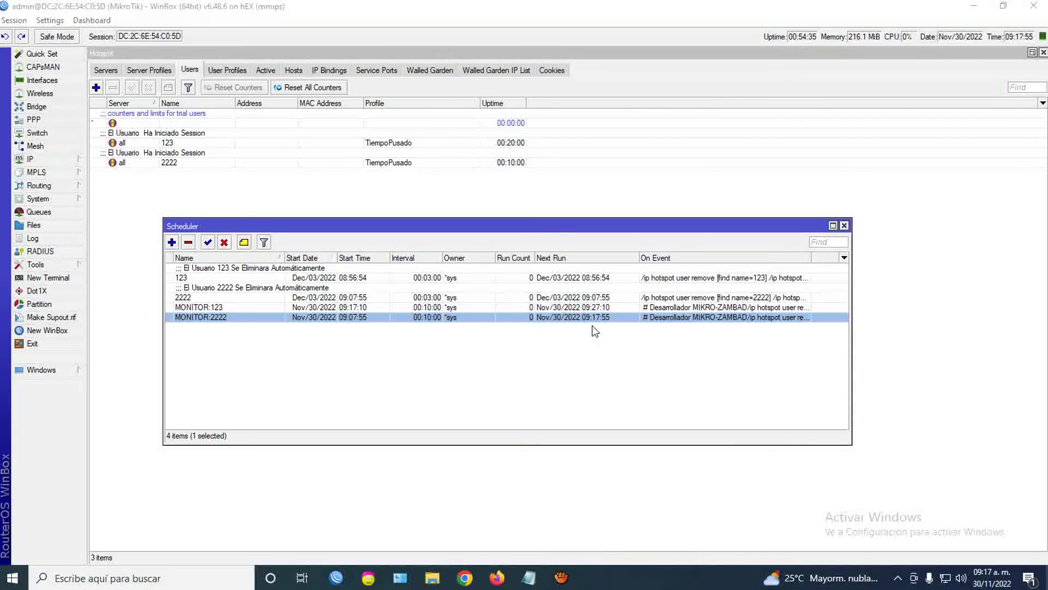
left_click(518, 144)
left_click(516, 163, "ctrl")
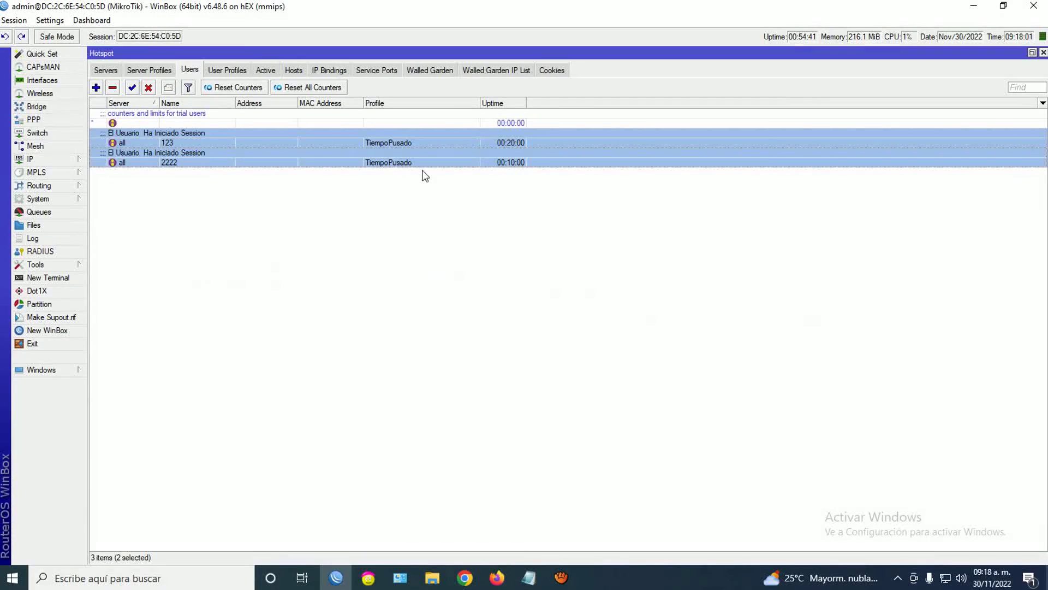
left_click(32, 201)
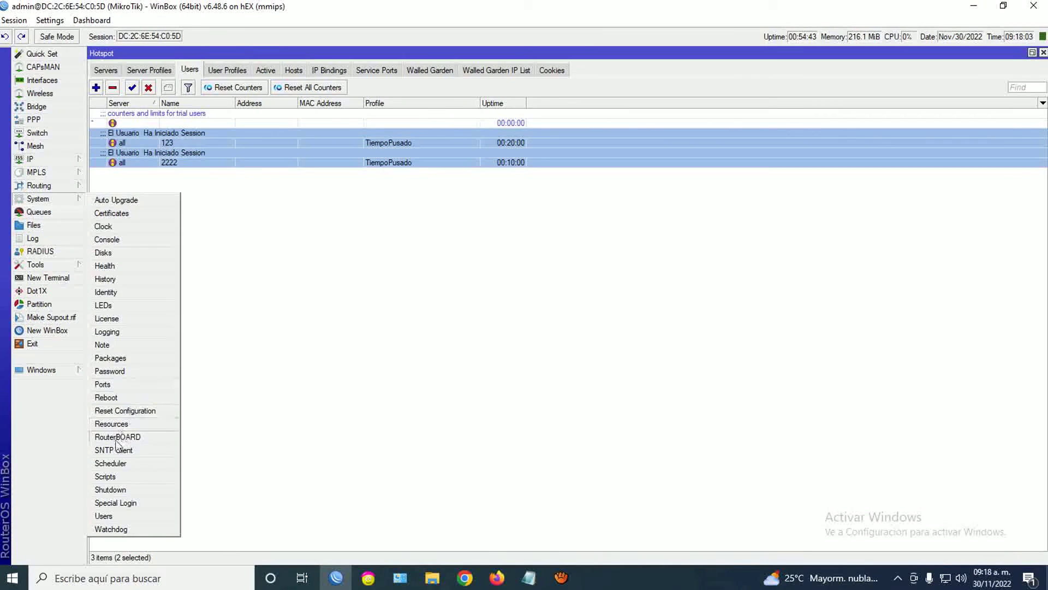
left_click(111, 463)
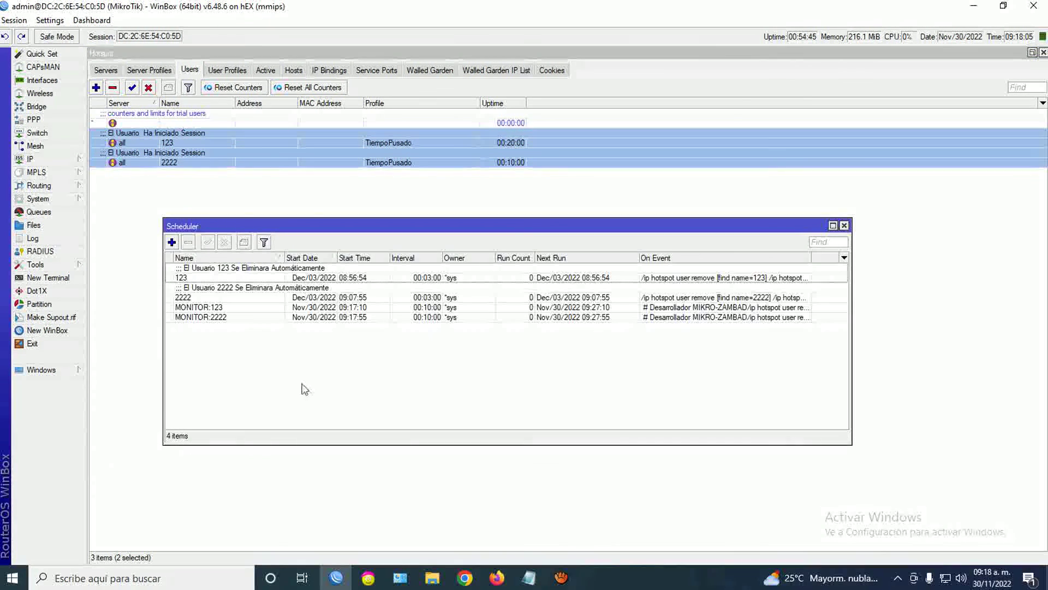